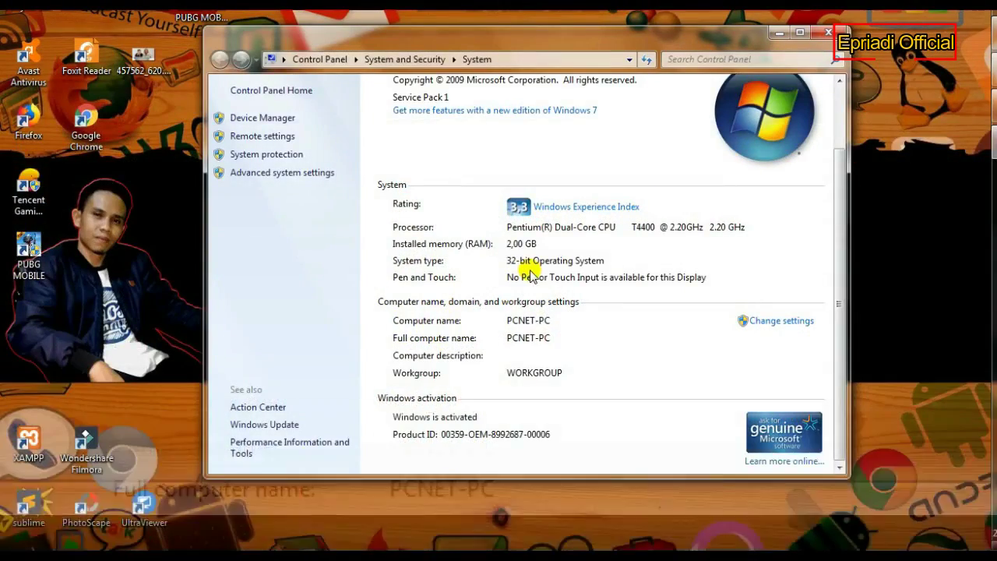
drag(839, 320, 839, 201)
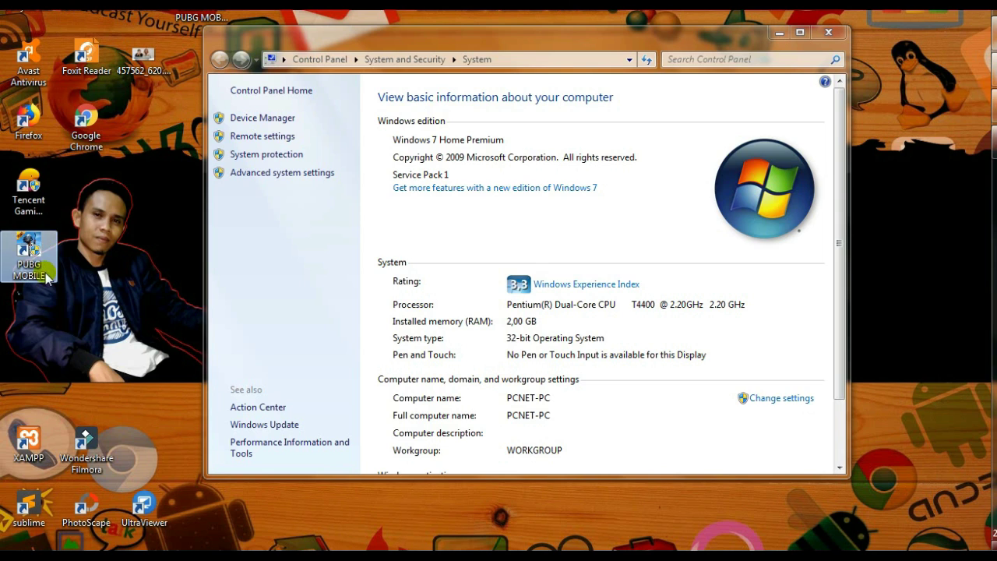
double_click(37, 204)
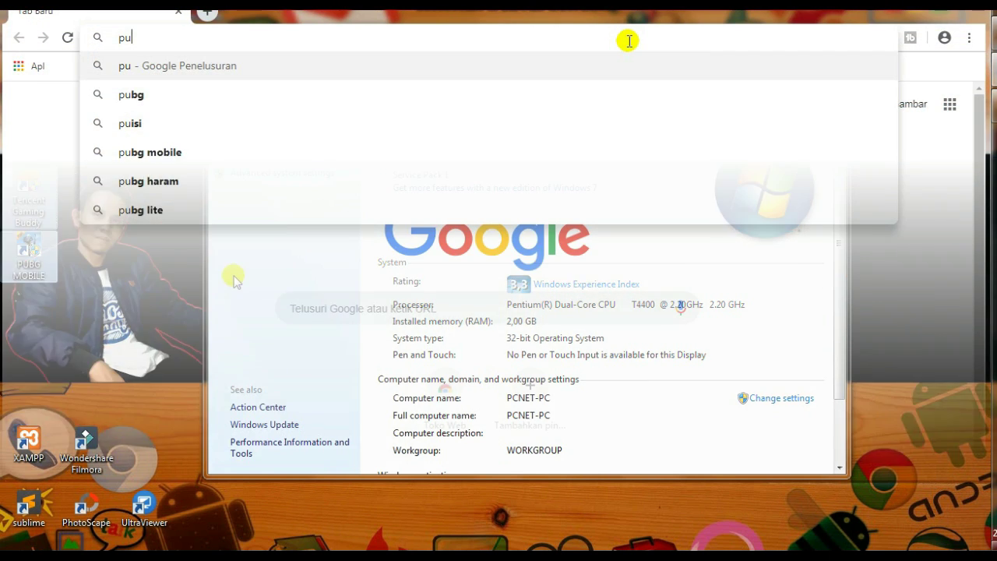
Search the web for tencent gaming buddy and open the official Tencent Gaming Buddy site
text(bg)
key(BackSpace)
key(BackSpace)
key(BackSpace)
key(BackSpace)
text(tencen)
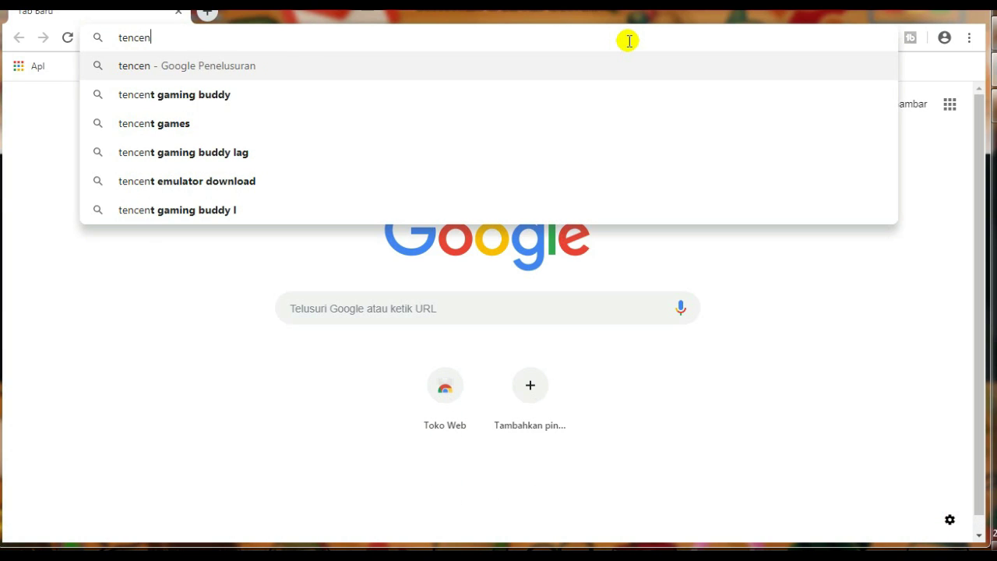
text(t)
key(Down)
key(Return)
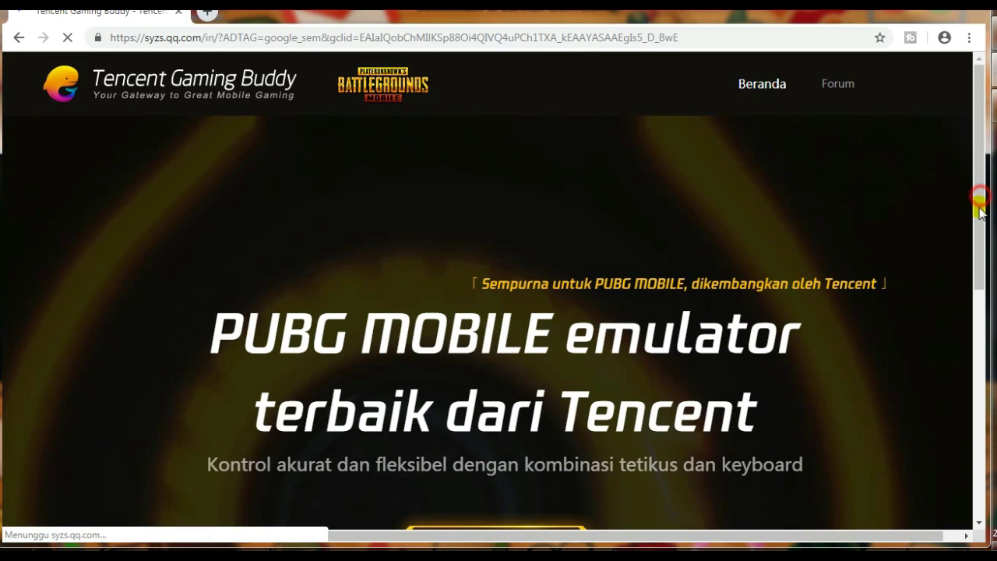
Download the International version of the PUBG MOBILE emulator installer from the Tencent site and show the file in its folder
drag(979, 196, 968, 314)
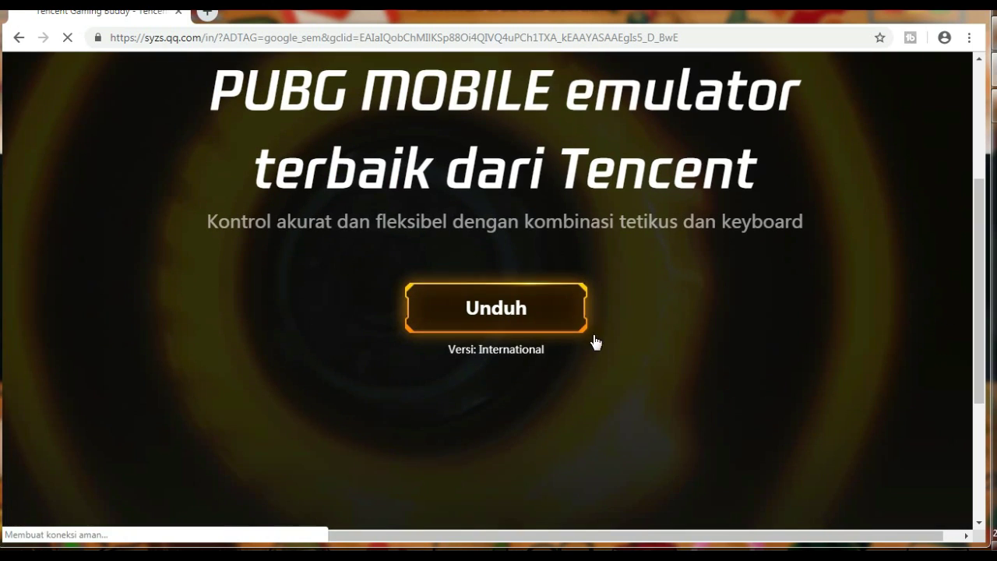
click(522, 308)
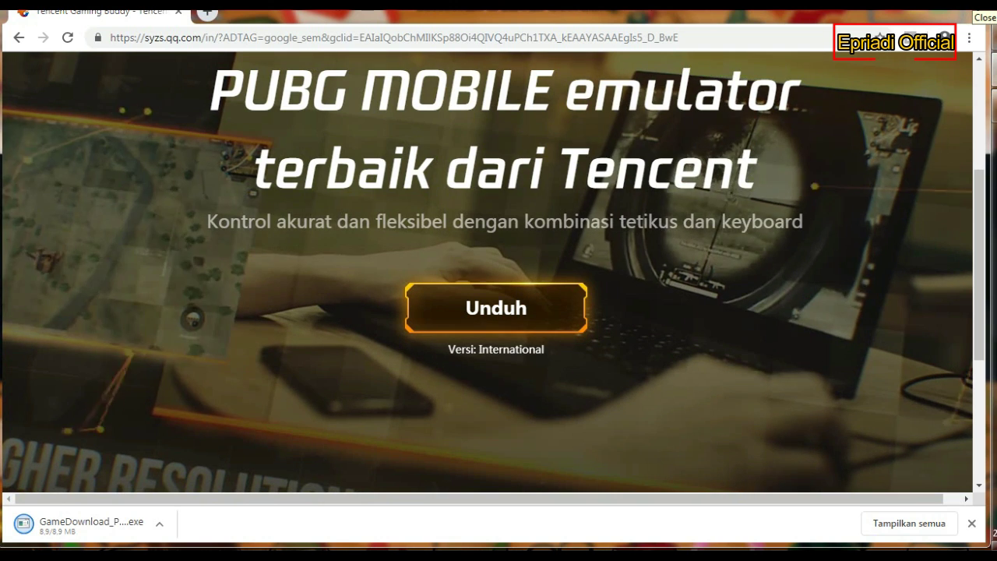
click(159, 523)
click(199, 470)
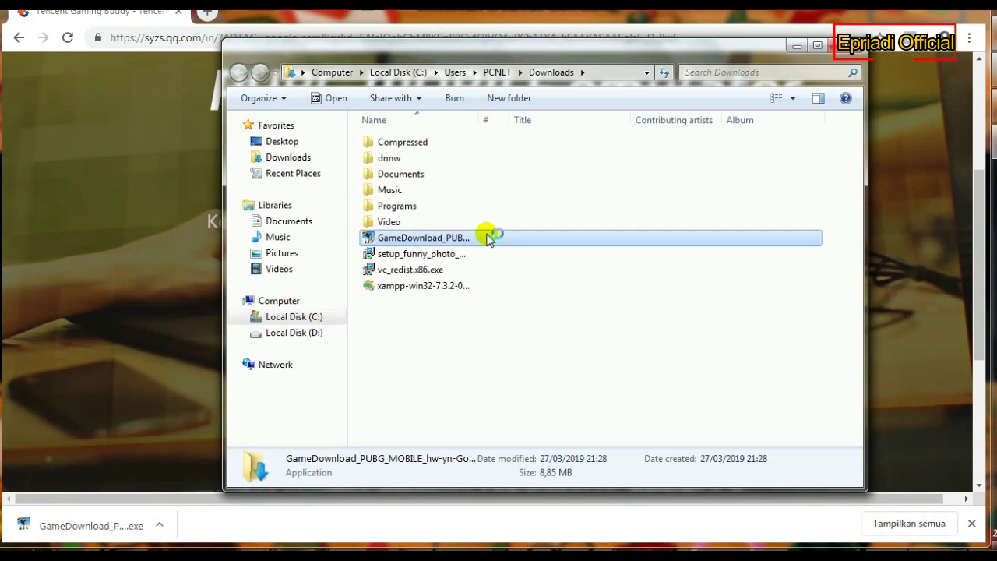
Try to open the GameDownload_PUBG_MOBILE installer from the Downloads folder
click(438, 255)
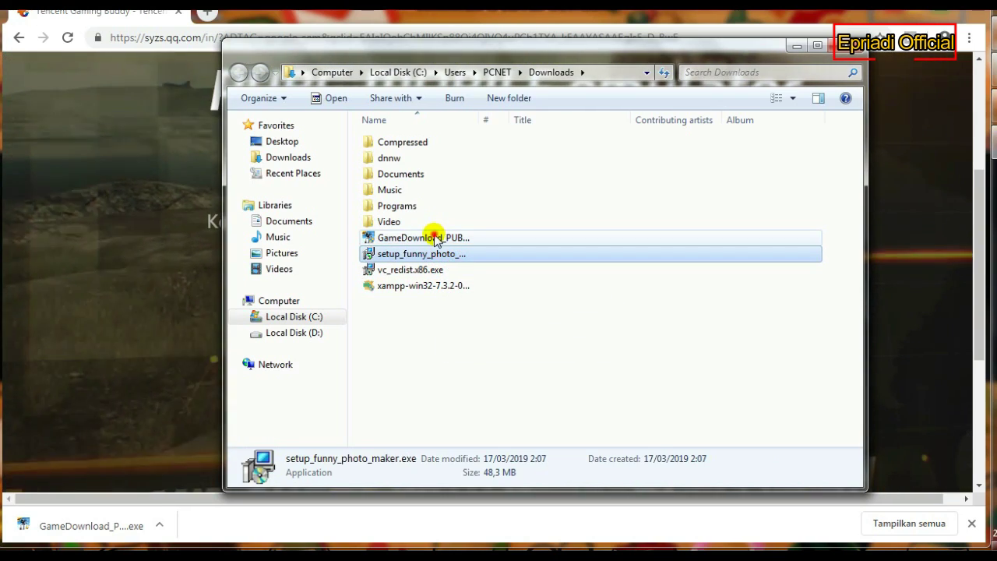
click(434, 237)
click(434, 238)
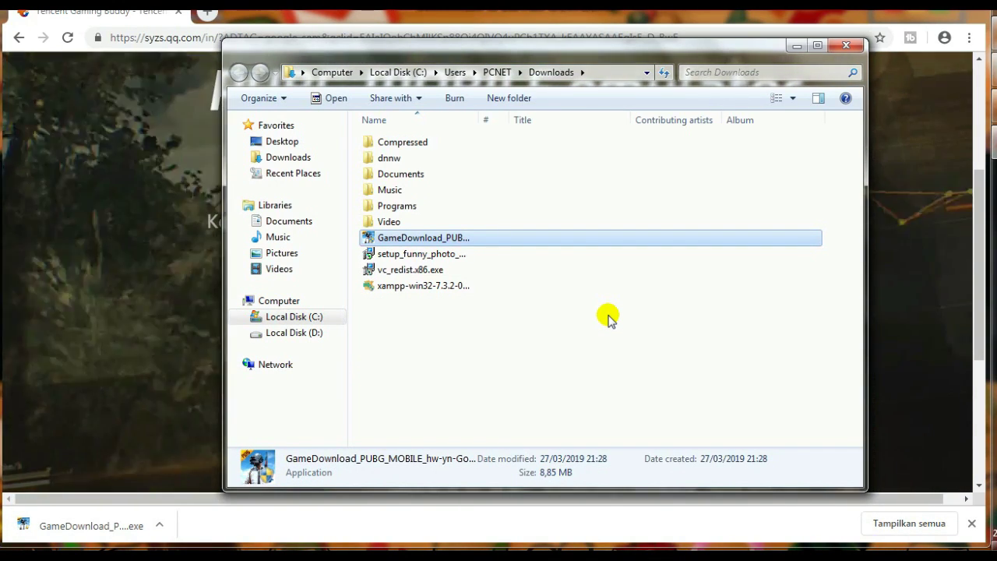
key(Return)
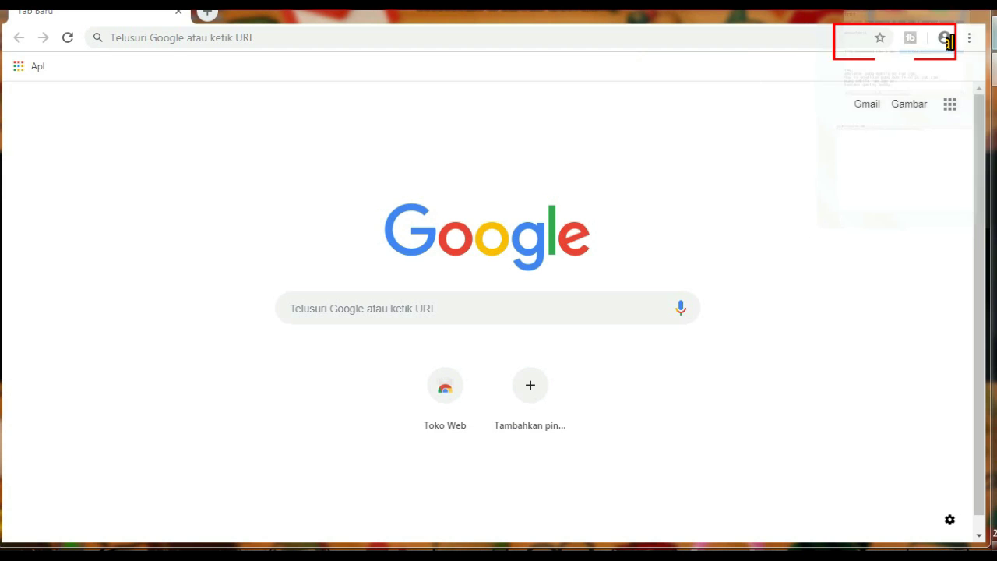
Bring up the untitled Notepad document, move its window aside and copy the full Google Drive link from it
click(926, 167)
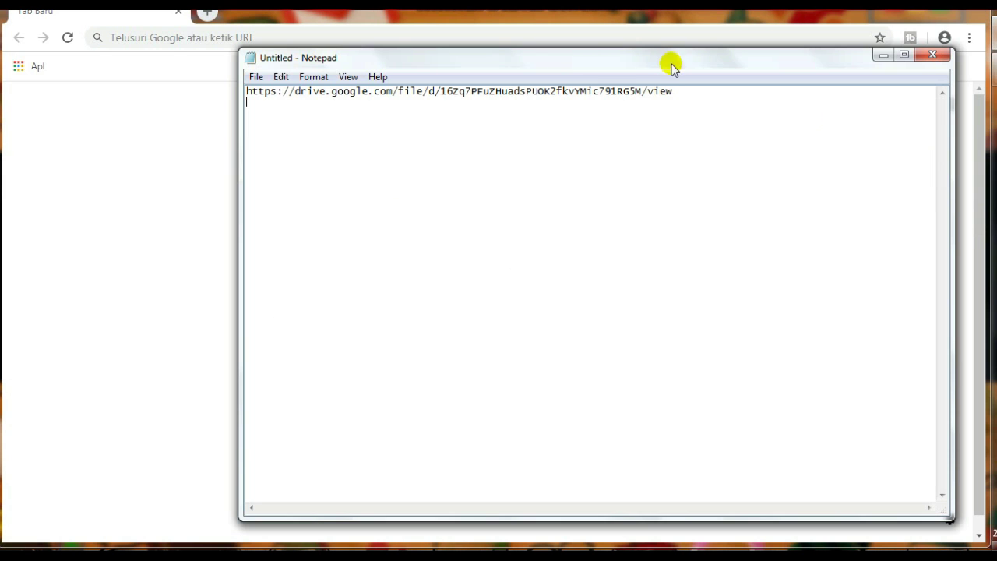
drag(582, 62, 416, 109)
click(81, 141)
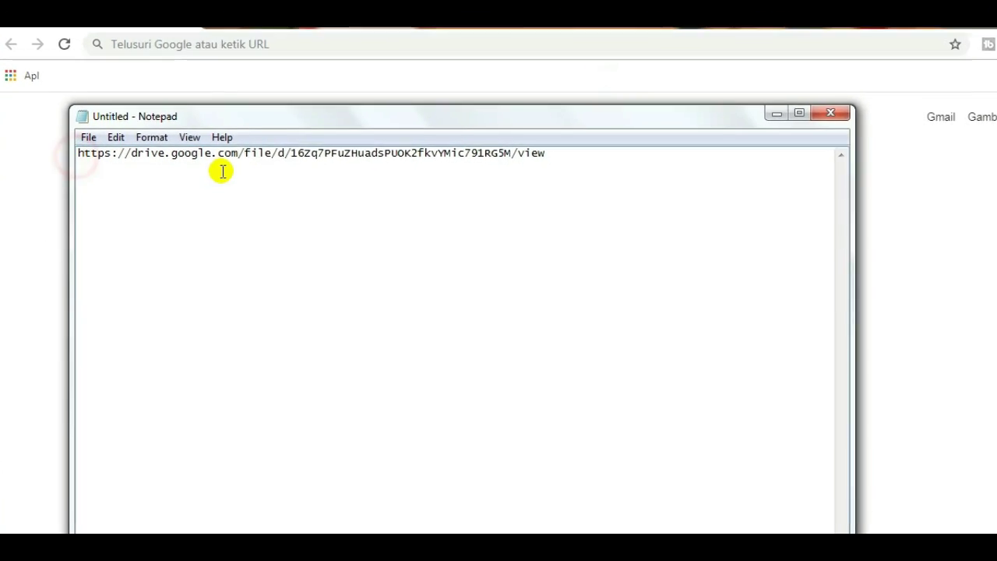
drag(77, 153, 617, 183)
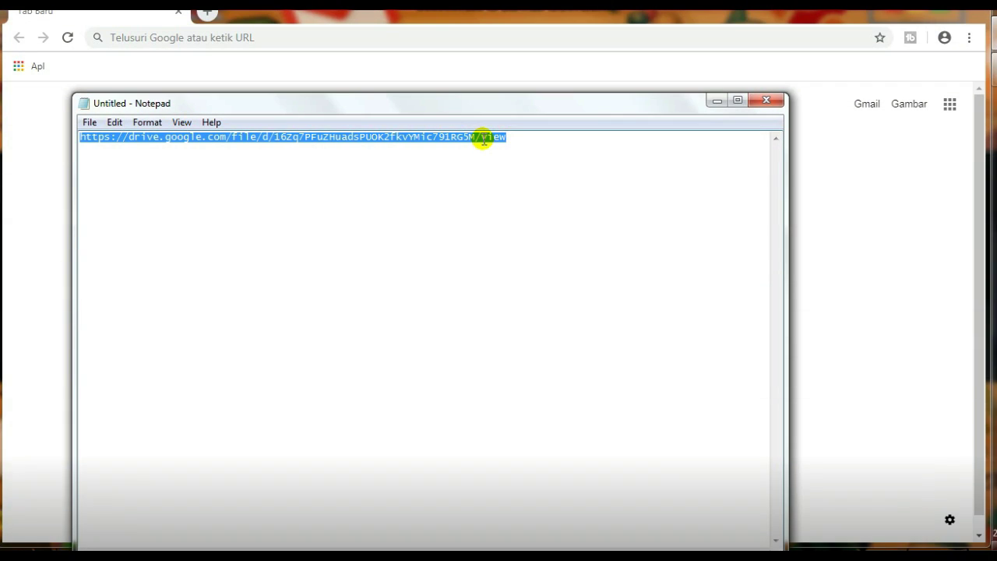
right_click(483, 140)
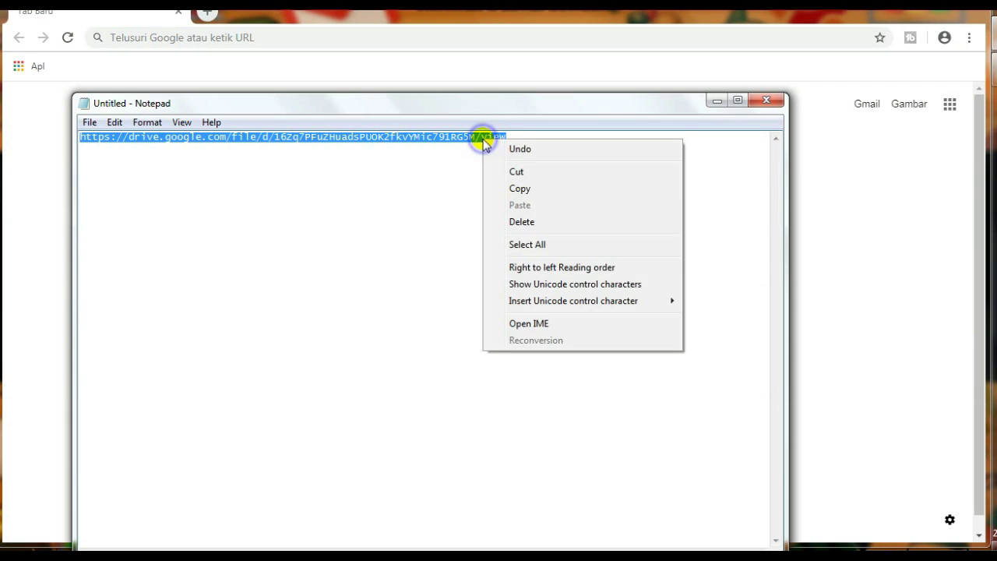
click(520, 190)
Open the copied Google Drive link in the empty browser tab
click(356, 34)
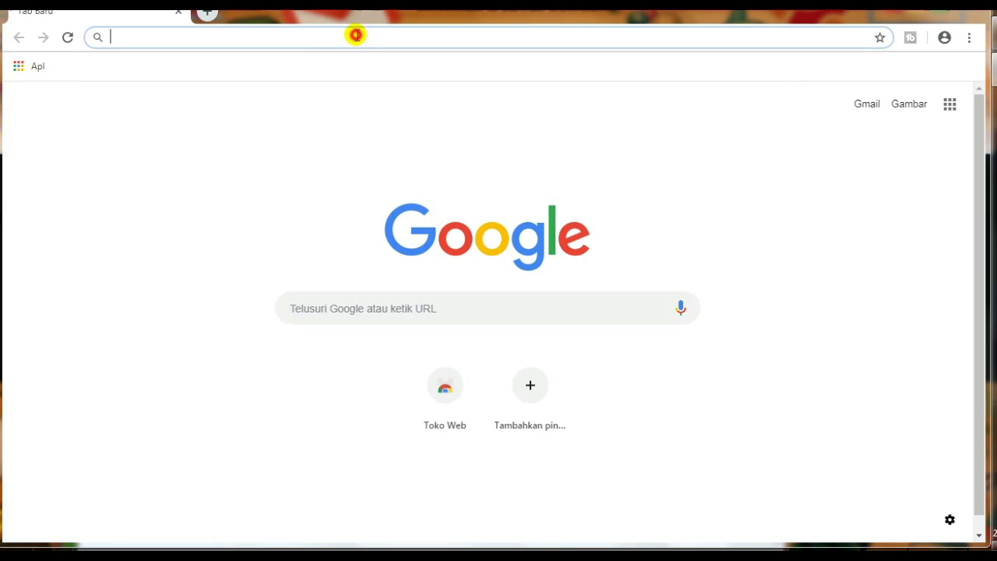
right_click(306, 36)
click(349, 117)
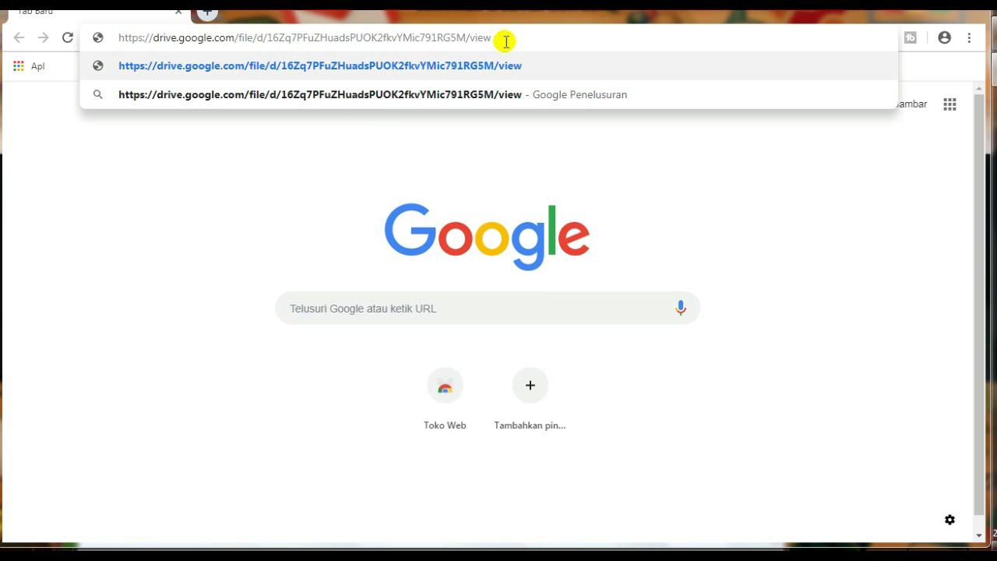
key(Return)
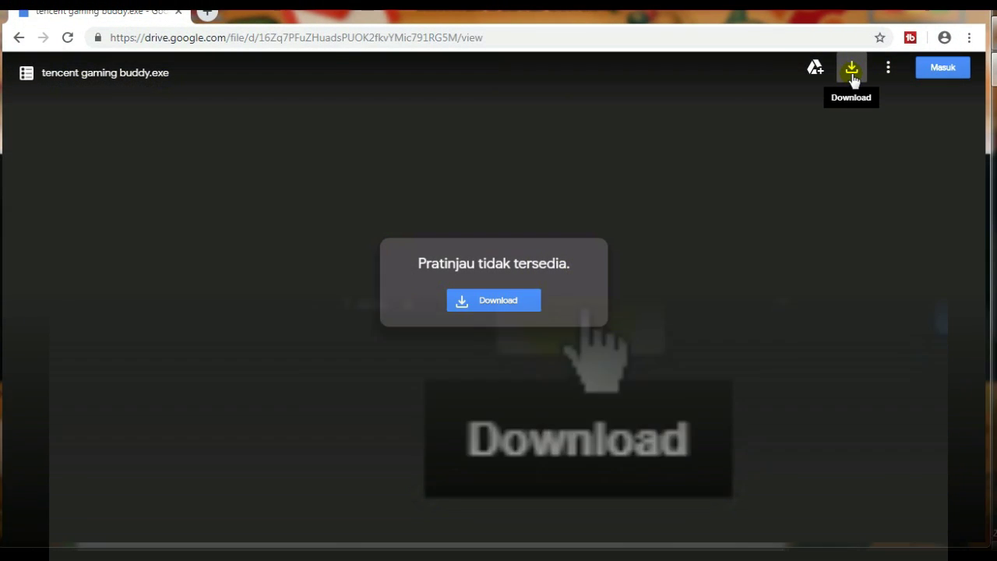
Download tencent gaming buddy.exe from Google Drive and show the file in its folder
click(852, 70)
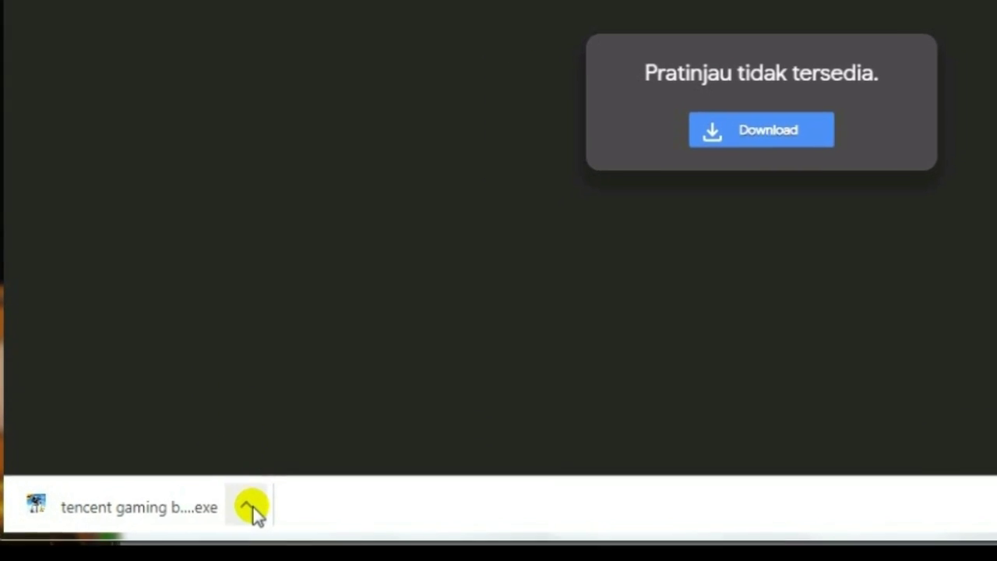
click(270, 503)
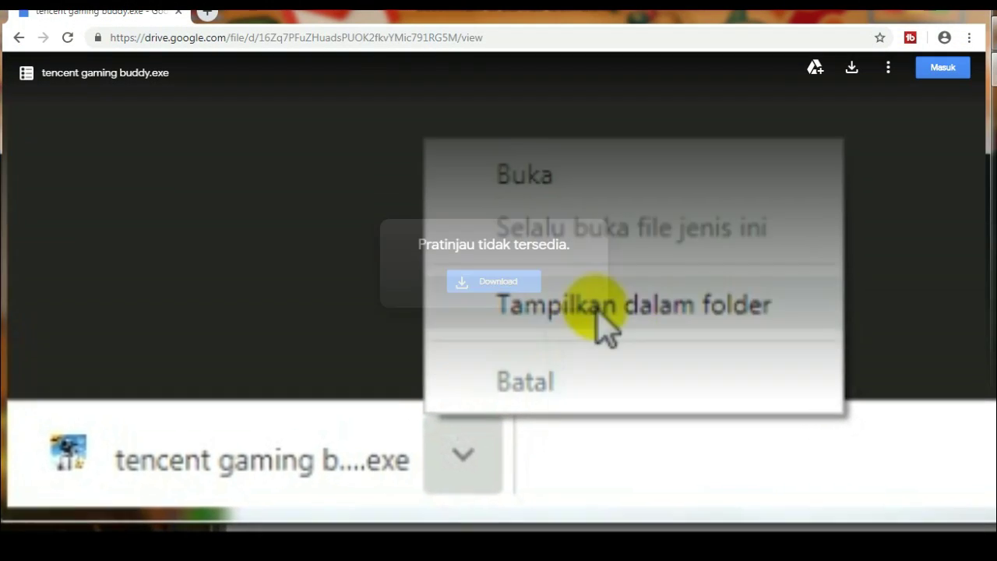
click(523, 338)
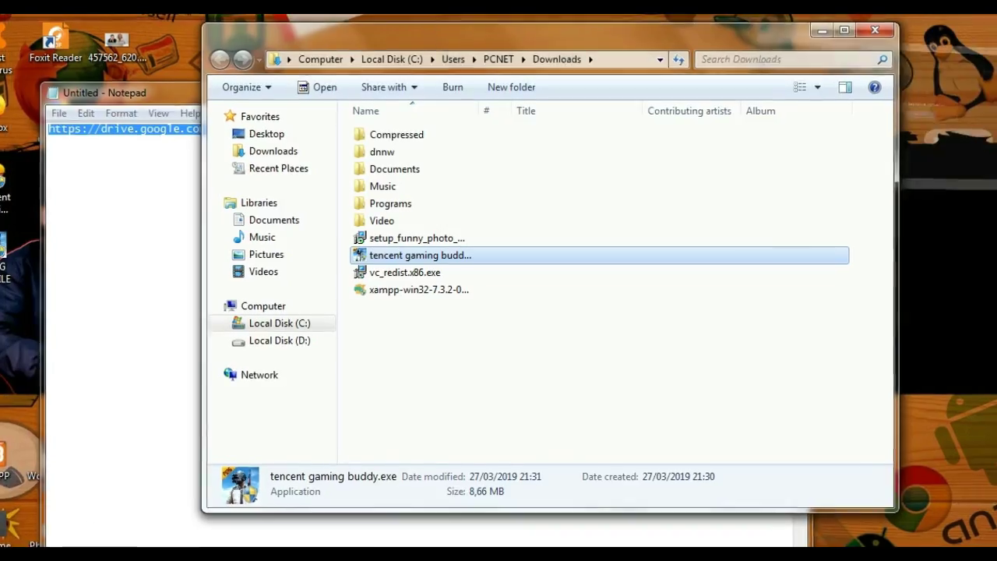
Minimise the Notepad window and widen the Downloads folder's Name column to fit the full file names
click(178, 96)
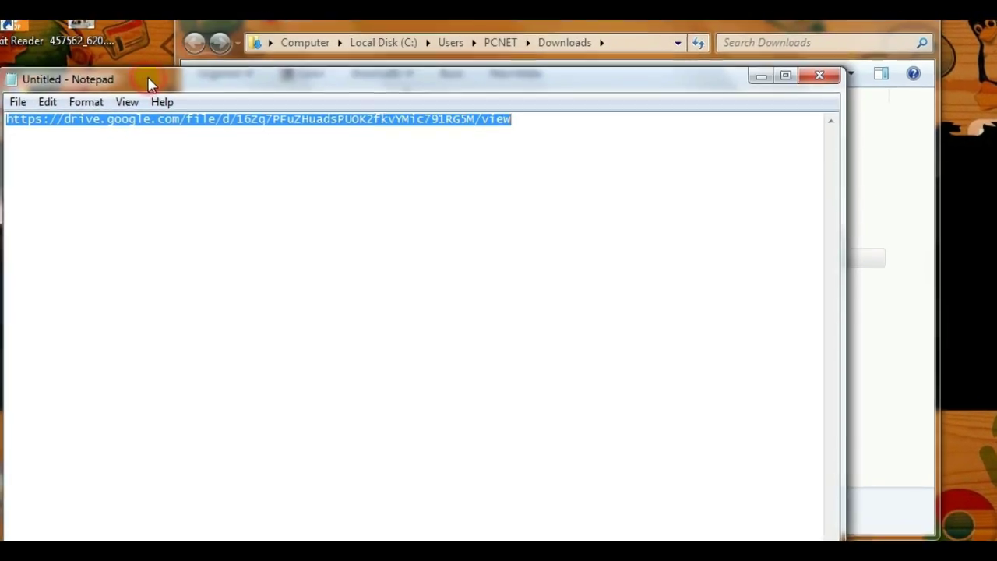
click(761, 75)
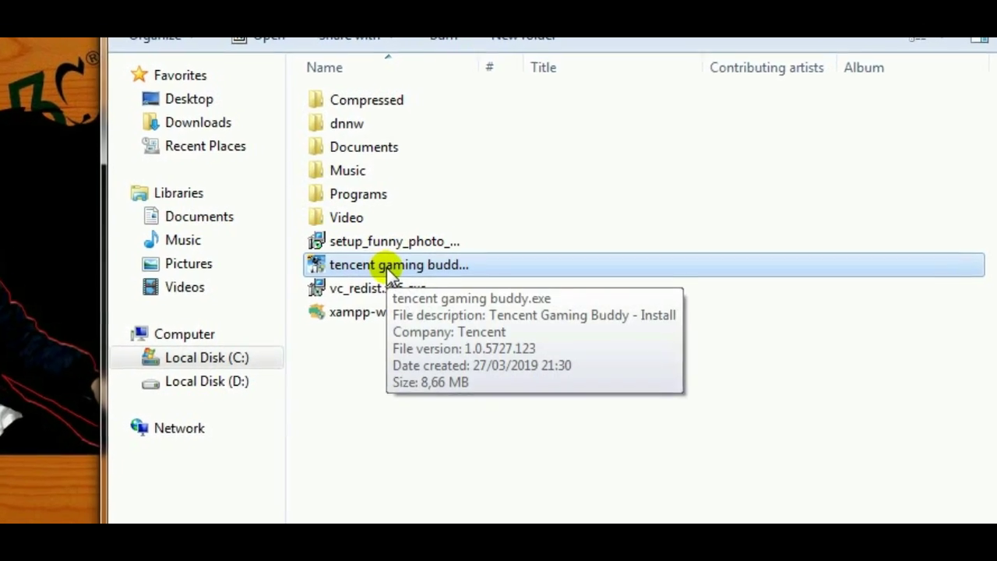
drag(477, 70, 640, 91)
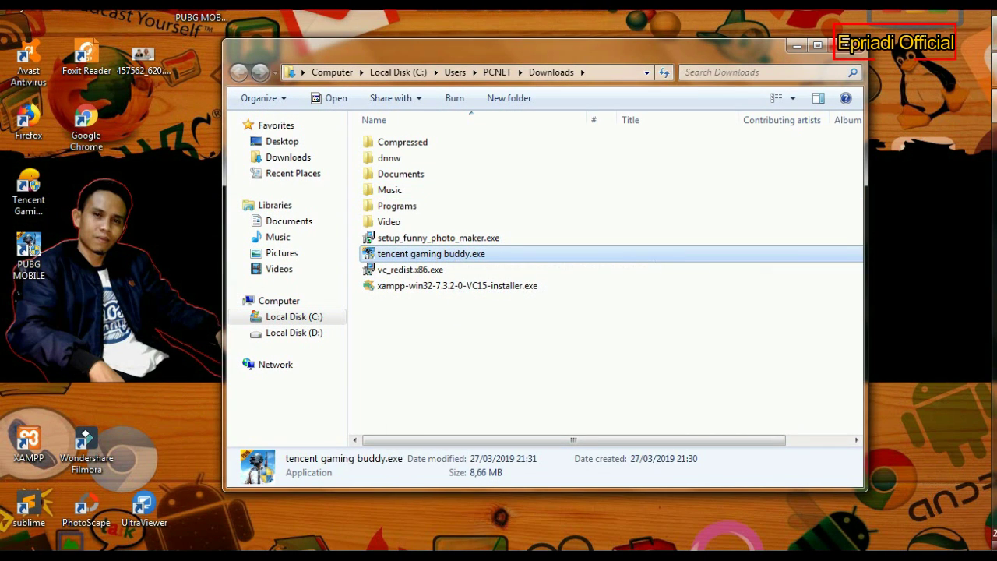
Open the computer's System properties and arrange that window beside the Downloads folder window
click(995, 29)
right_click(962, 245)
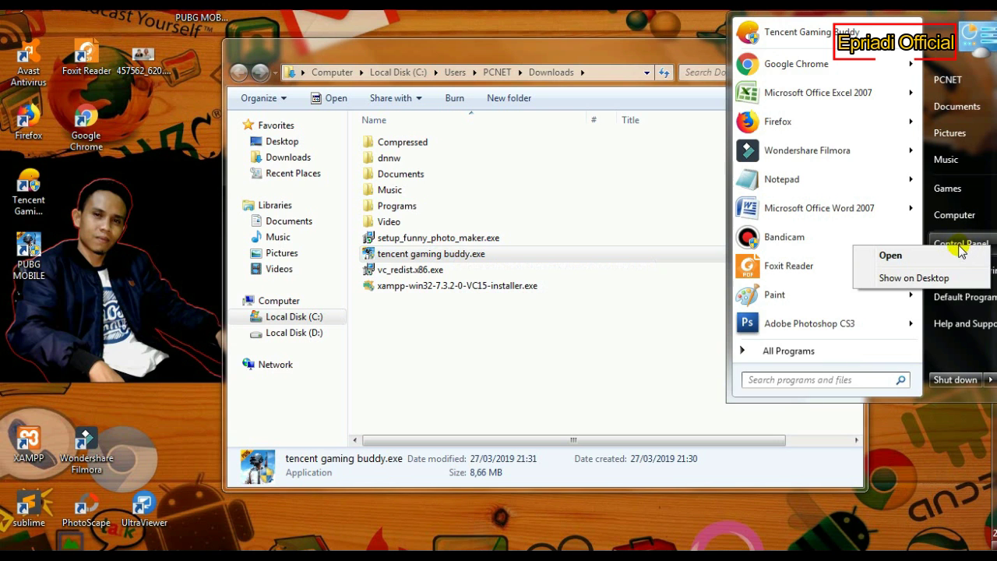
right_click(956, 222)
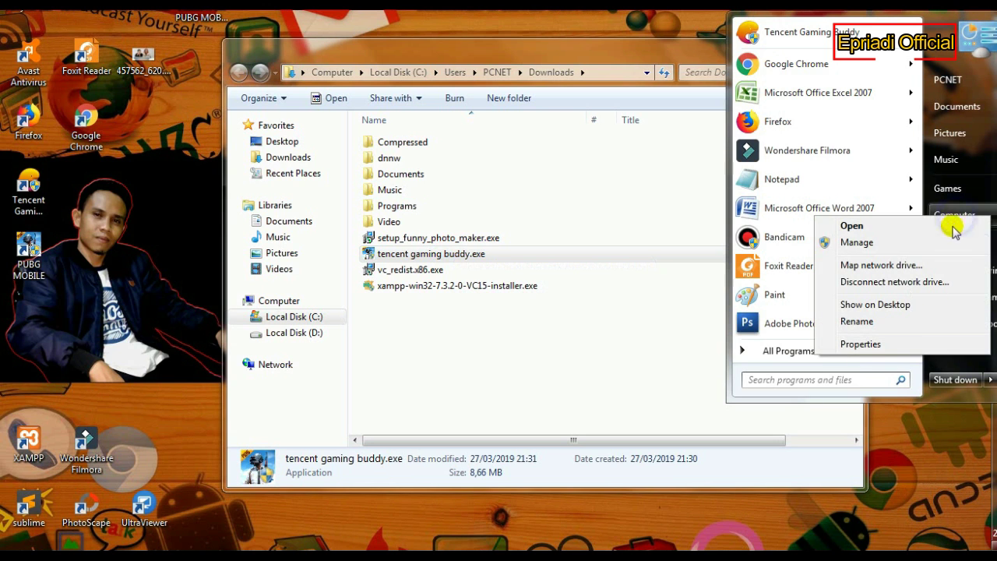
click(895, 345)
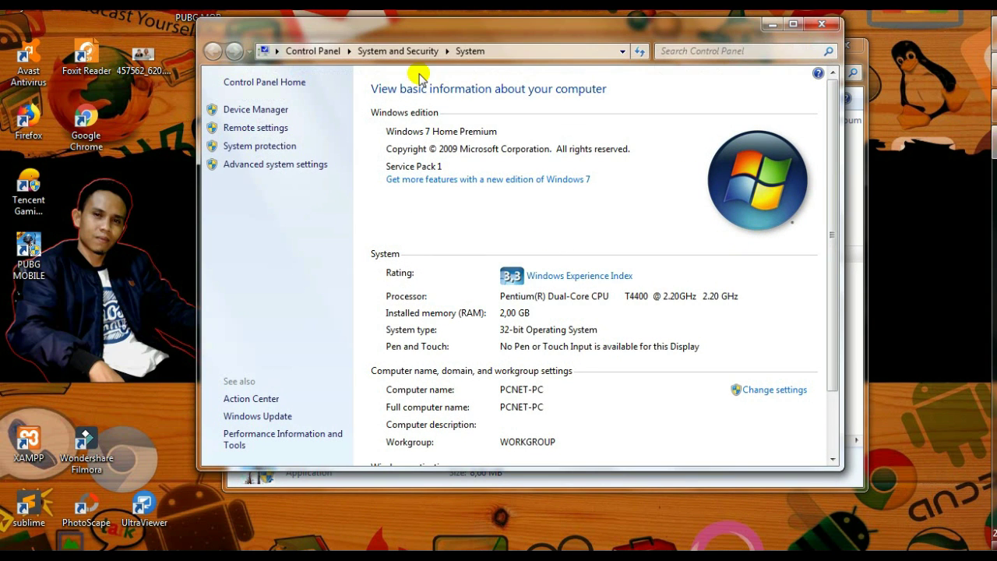
drag(379, 39, 607, 62)
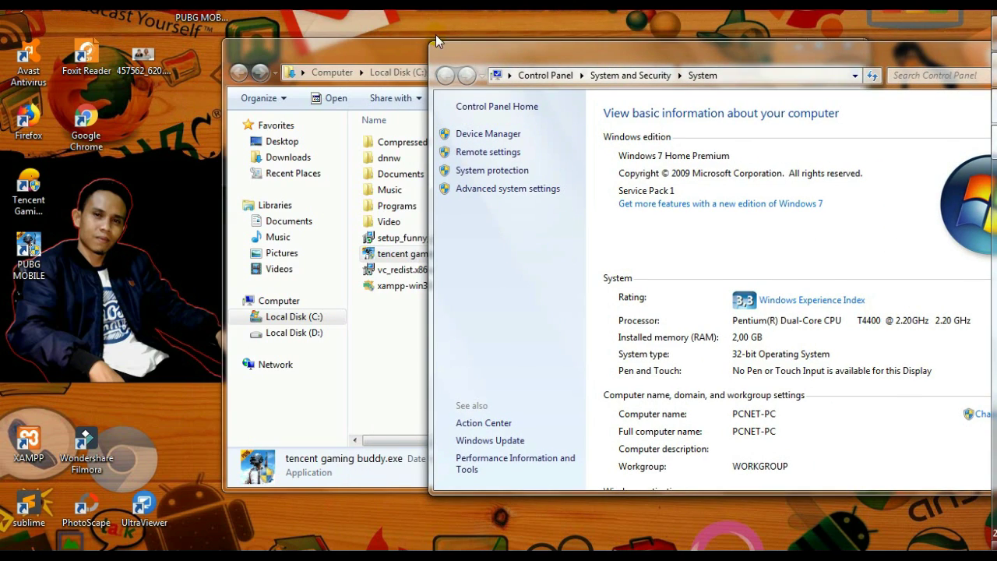
drag(411, 57, 266, 62)
drag(768, 74, 742, 61)
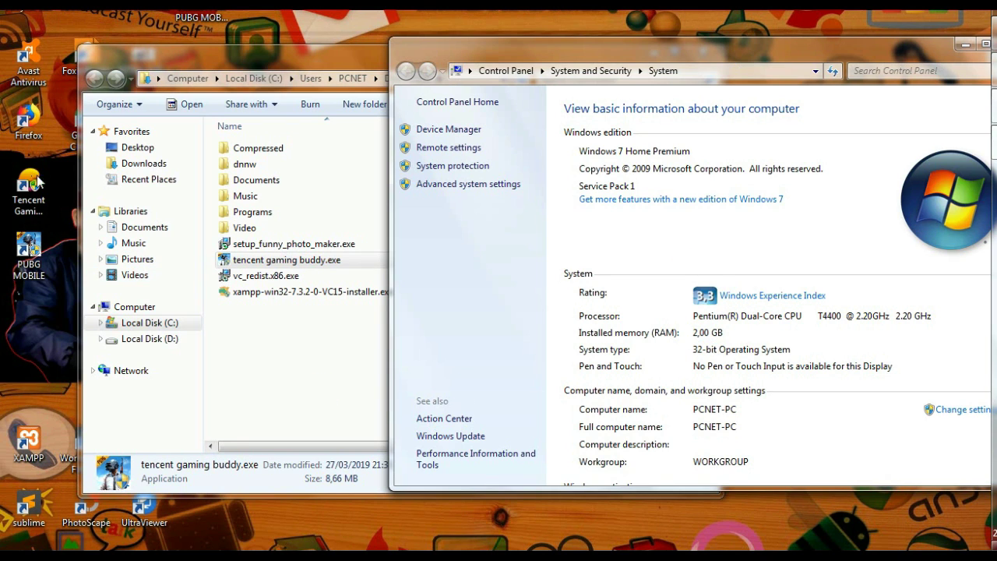
Run tencent gaming buddy.exe from the Downloads folder and start Tencent Gaming Buddy from its setup window
click(287, 368)
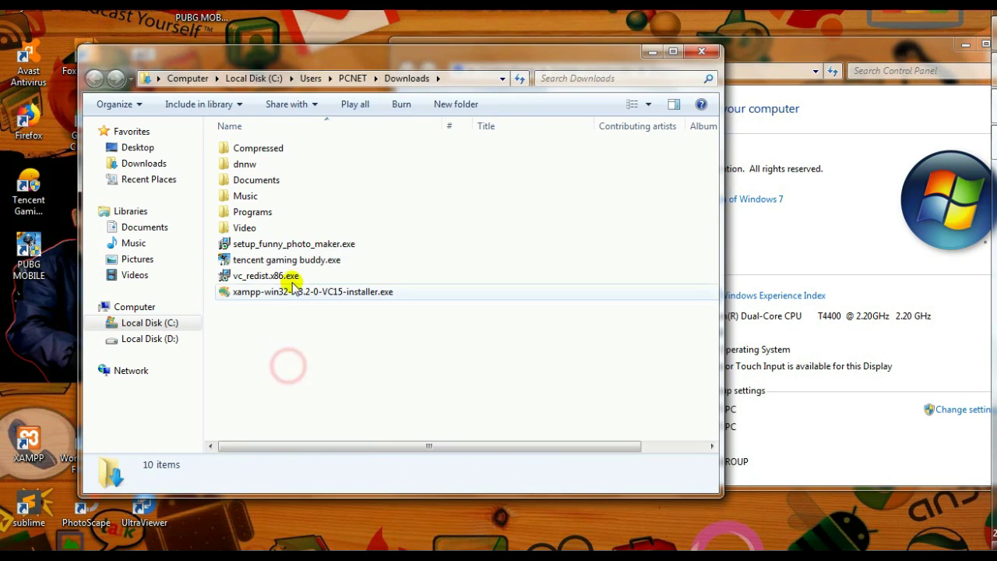
double_click(293, 265)
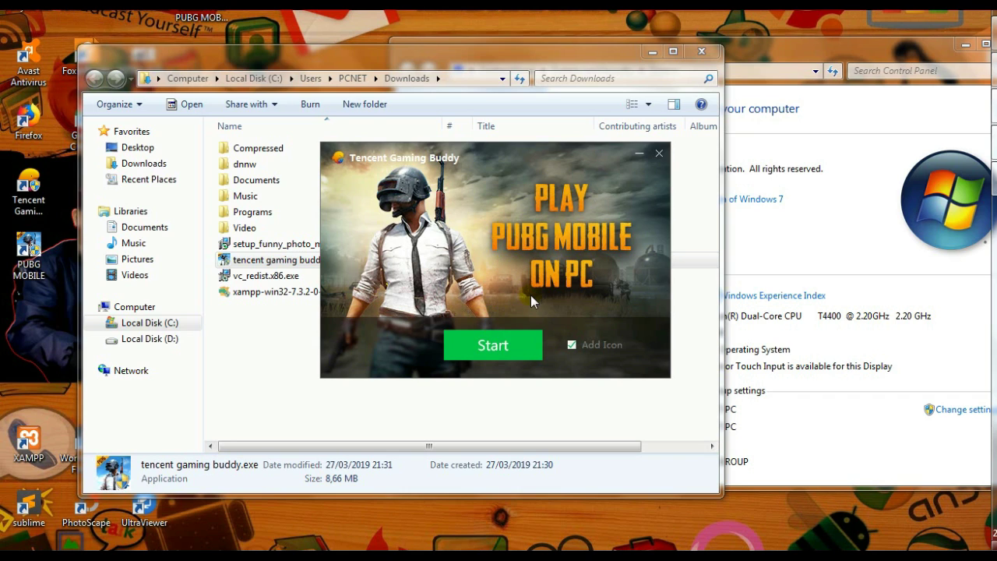
click(506, 345)
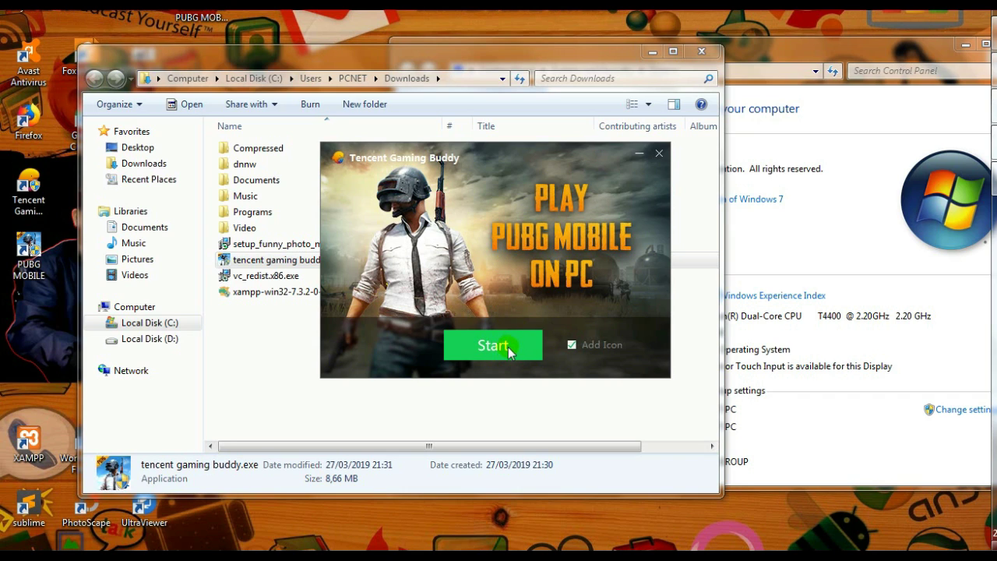
click(504, 348)
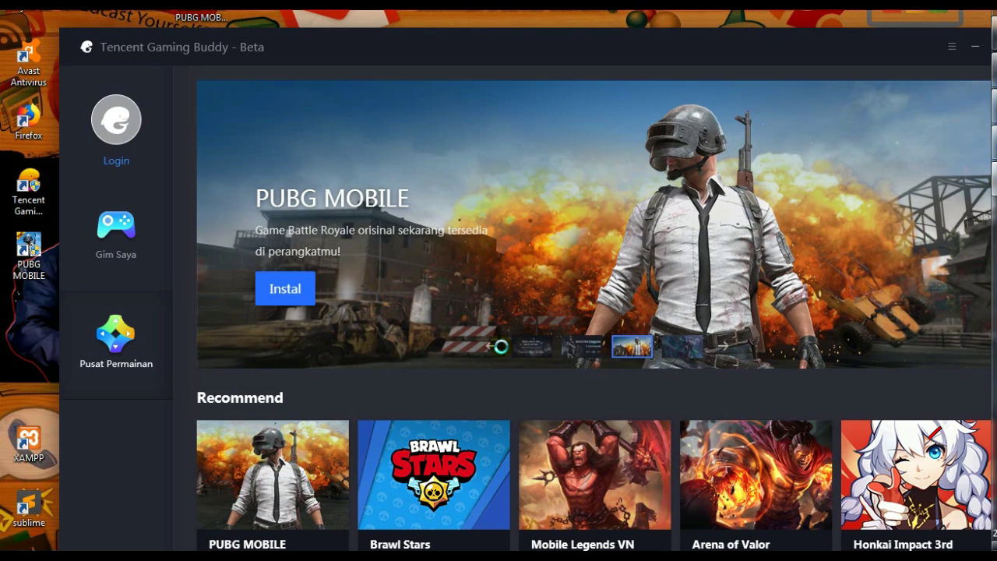
Move the Tencent Gaming Buddy window so its banner fits on screen and start installing PUBG MOBILE from the banner
click(547, 69)
drag(533, 47, 459, 11)
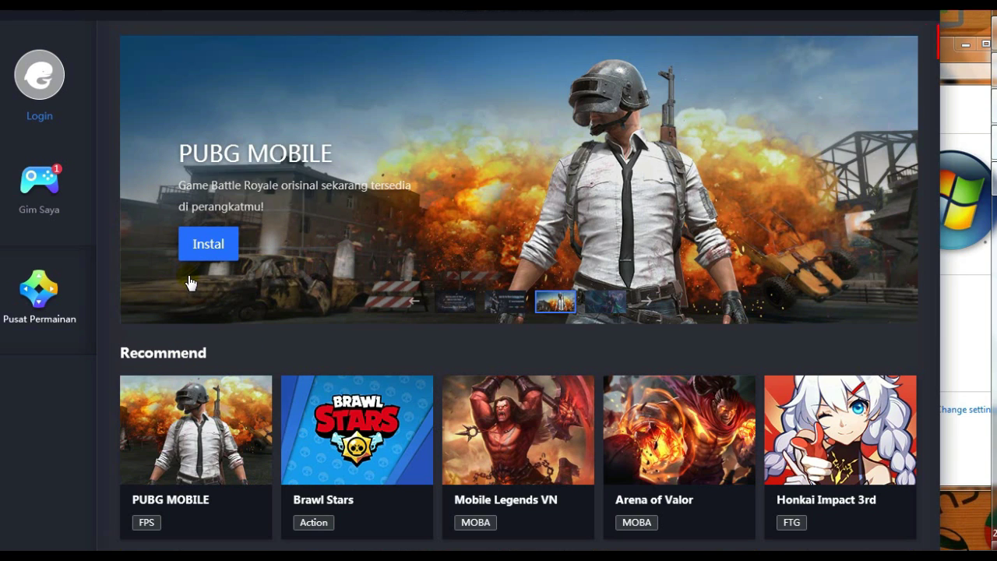
click(209, 248)
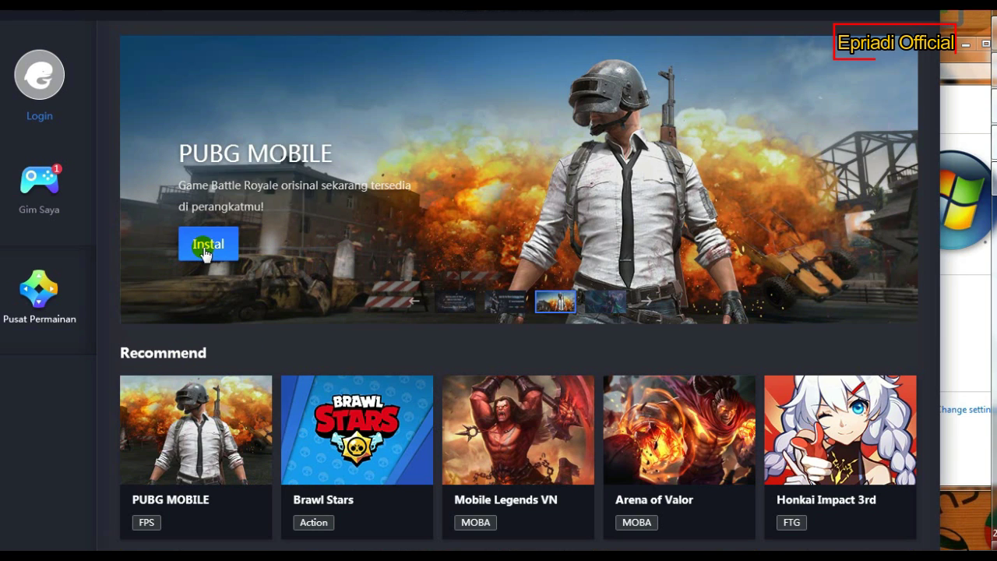
click(215, 256)
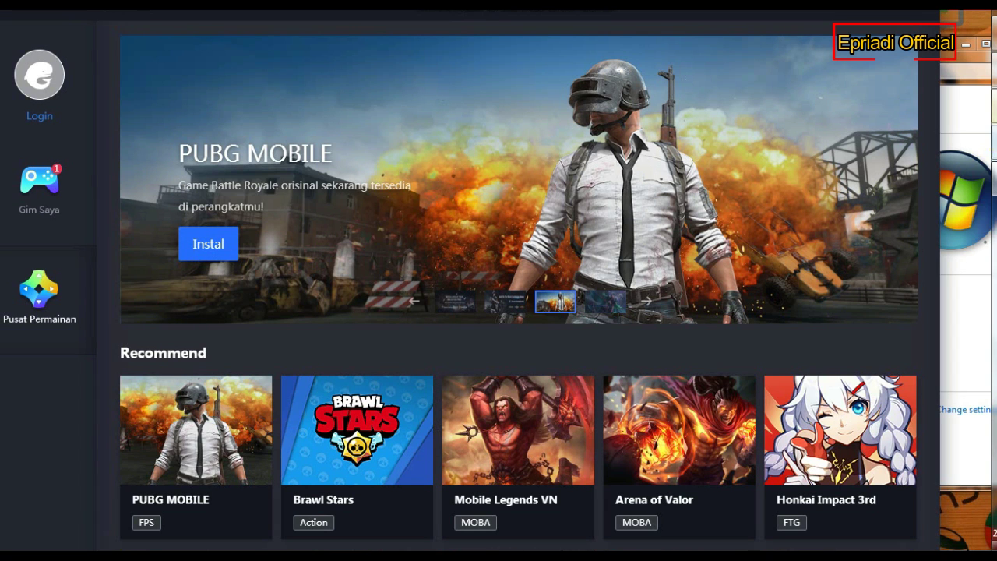
Switch to the System properties window and move it fully into view over Tencent Gaming Buddy
key(alt+Tab)
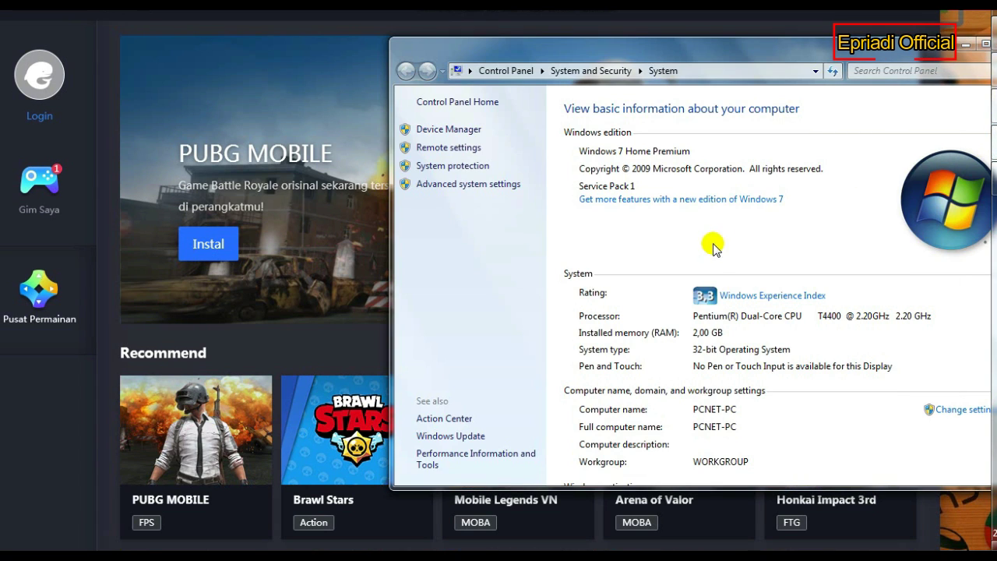
drag(621, 49, 553, 53)
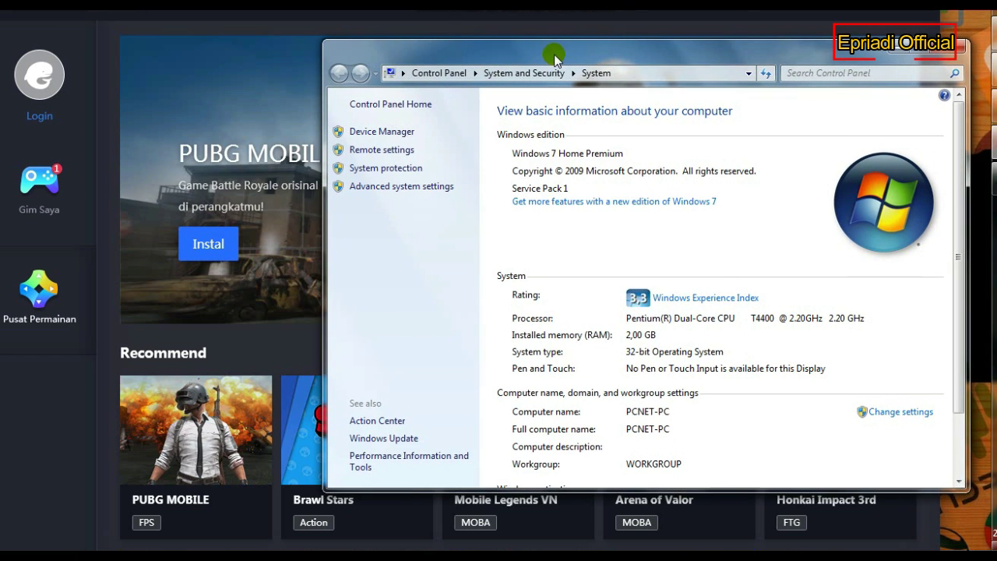